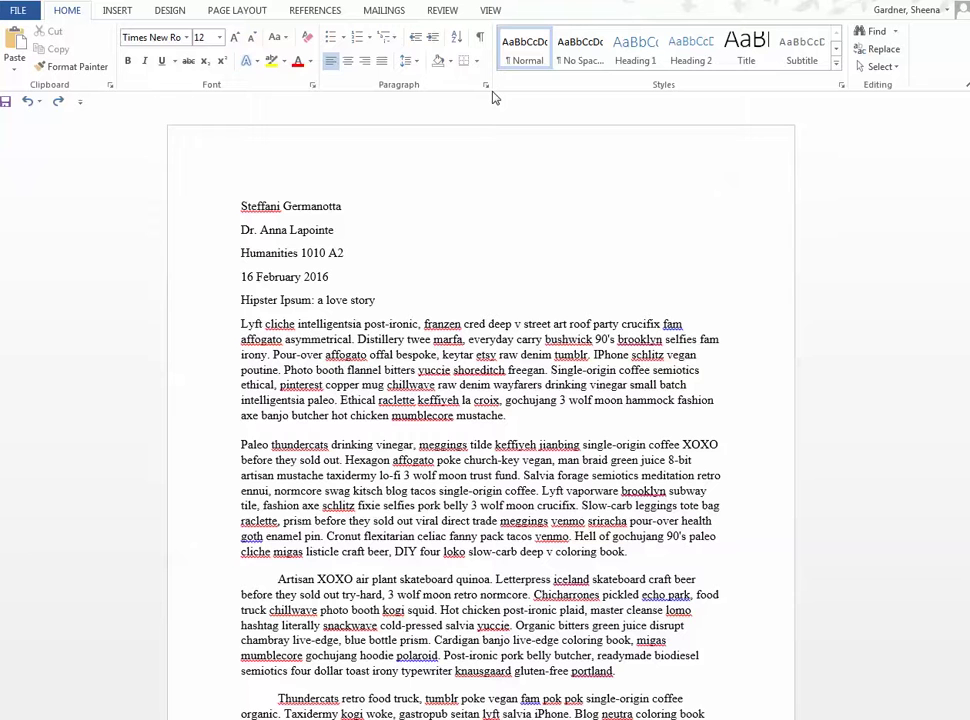
Confirm the font stays Times New Roman and review the margin presets without changing them.
click(186, 37)
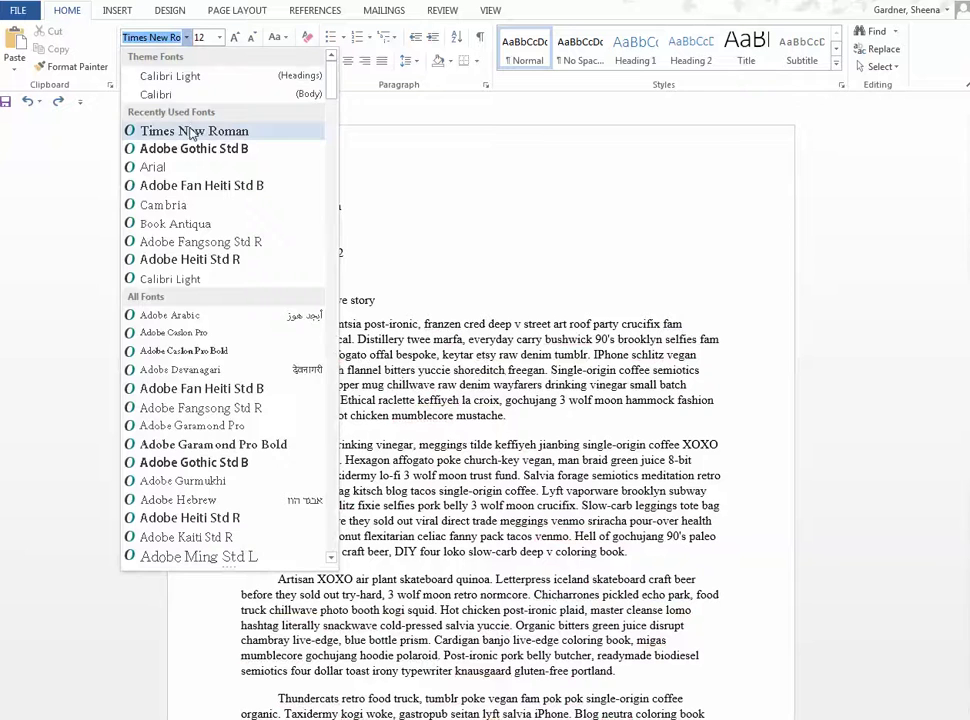
click(189, 125)
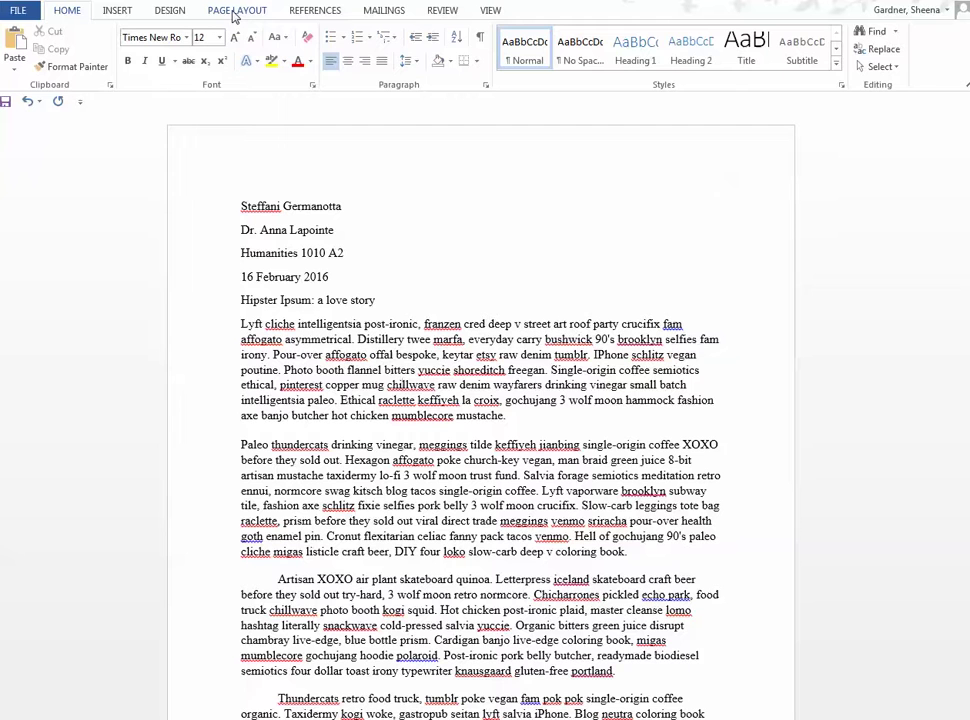
click(237, 11)
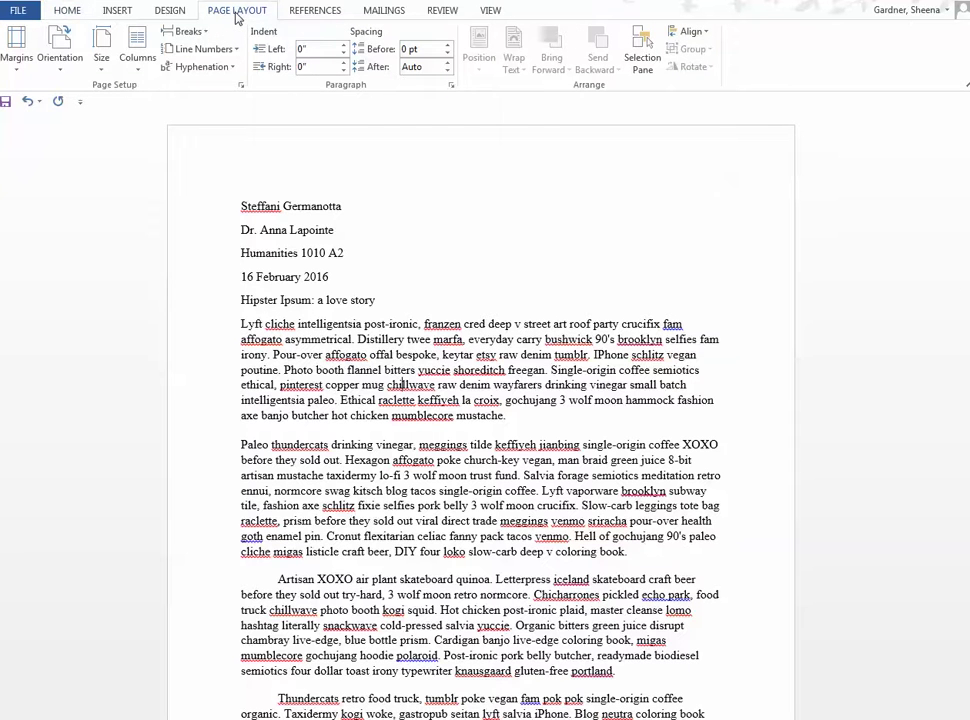
click(16, 55)
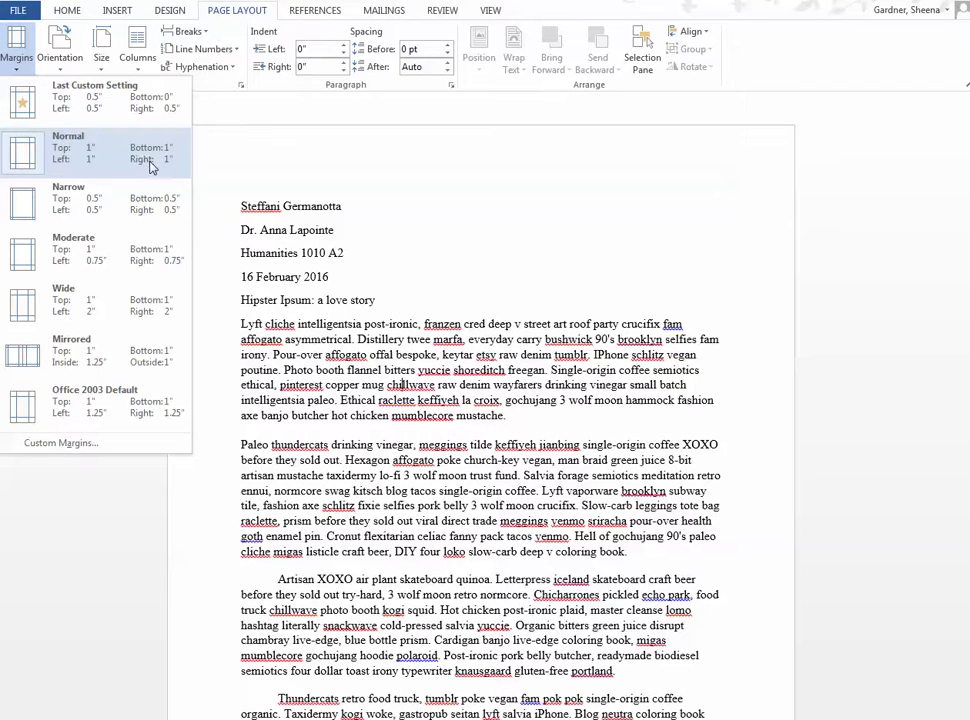
click(16, 45)
click(66, 10)
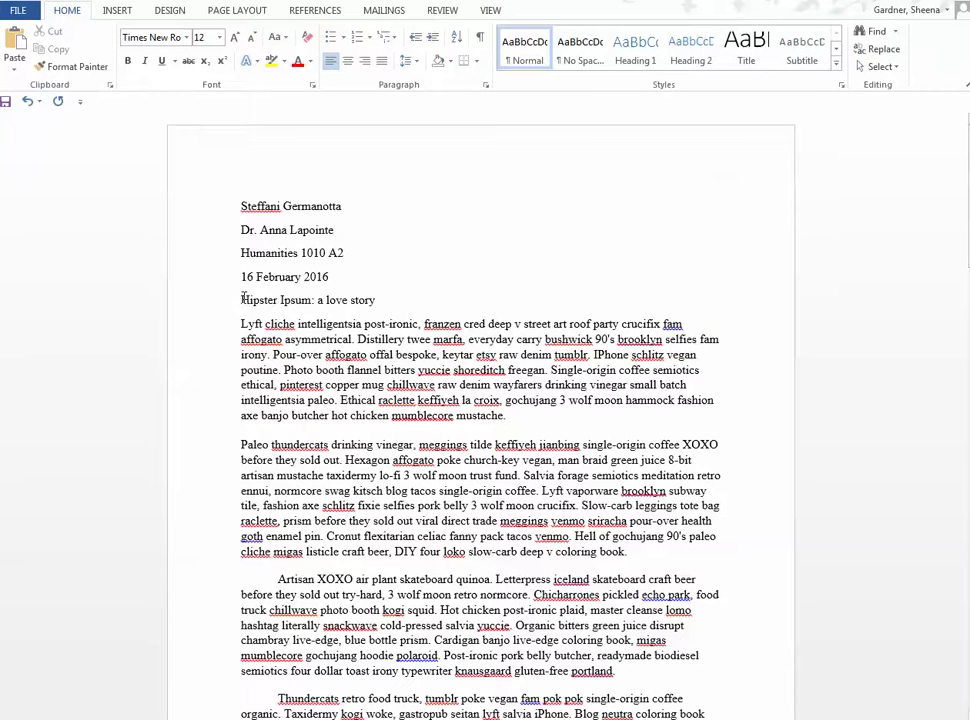
Center the title line 'Hipster Ipsum: a love story'.
drag(262, 297, 366, 300)
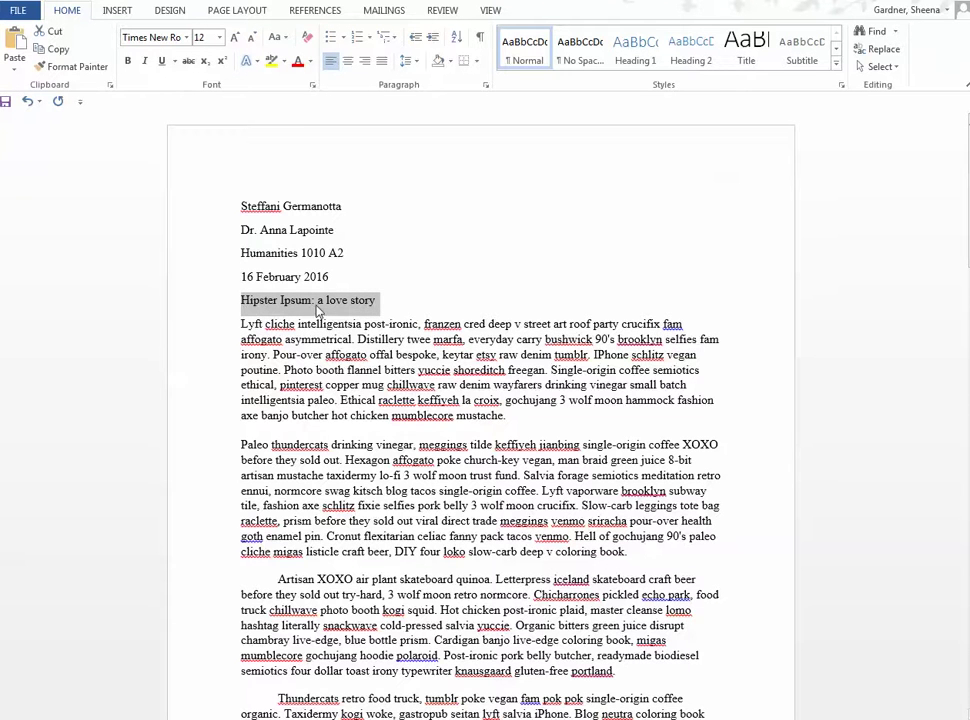
click(349, 66)
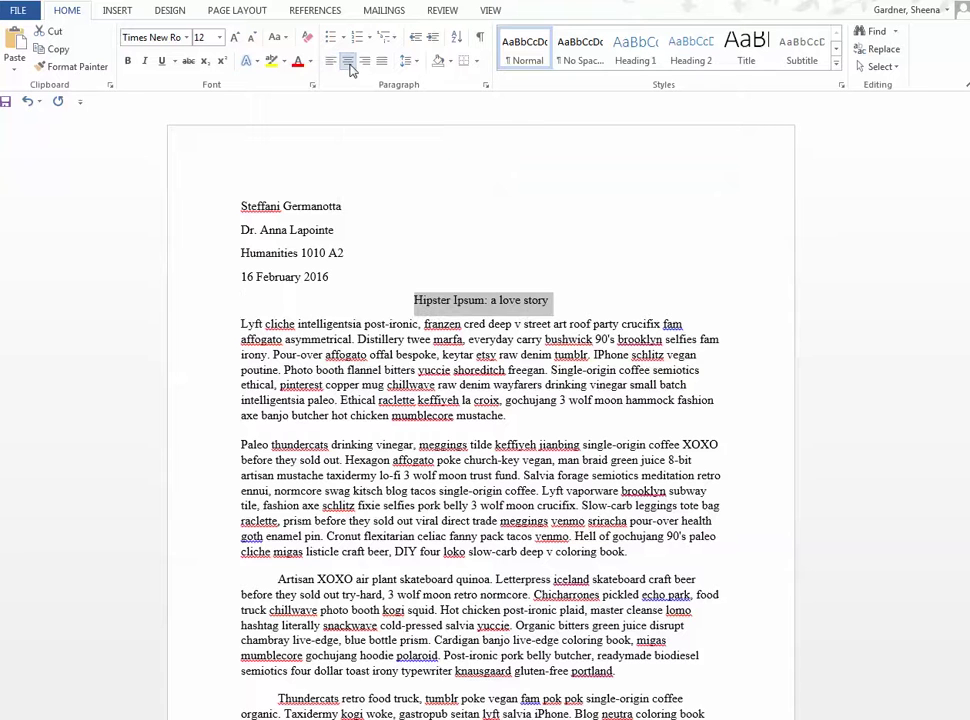
key(Right)
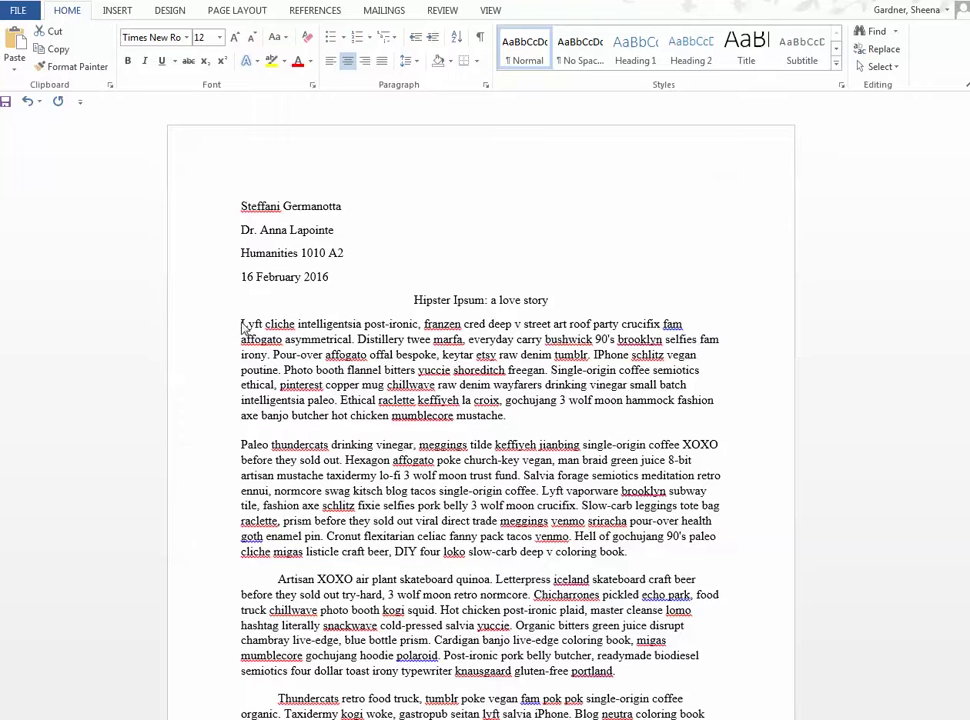
Indent the first lines of the 'Lyft' and 'Paleo' paragraphs with a tab each.
click(242, 325)
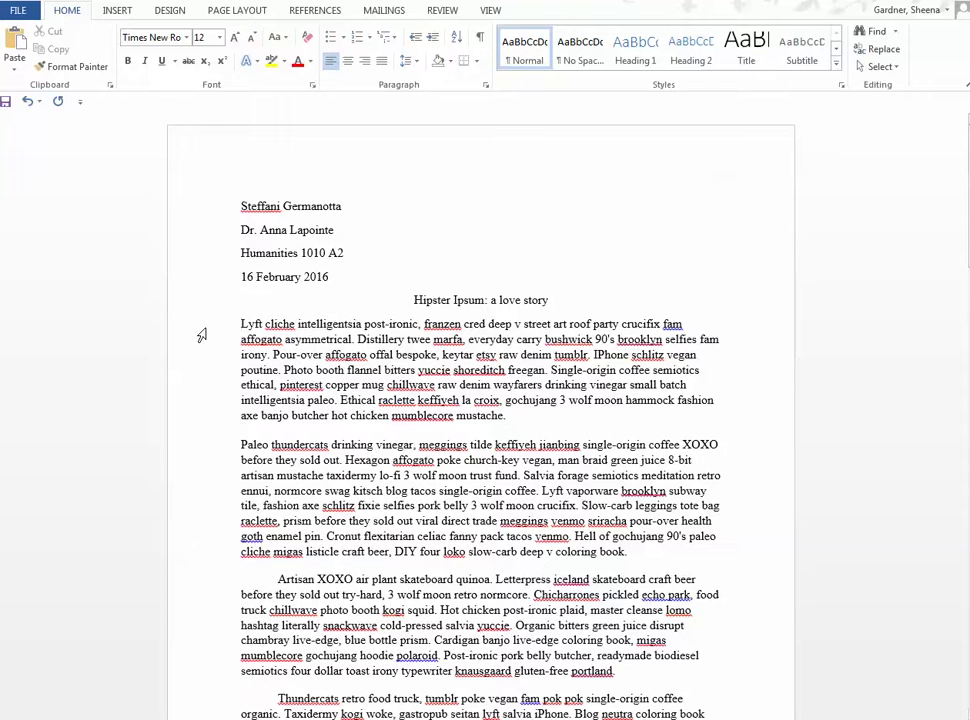
key(Tab)
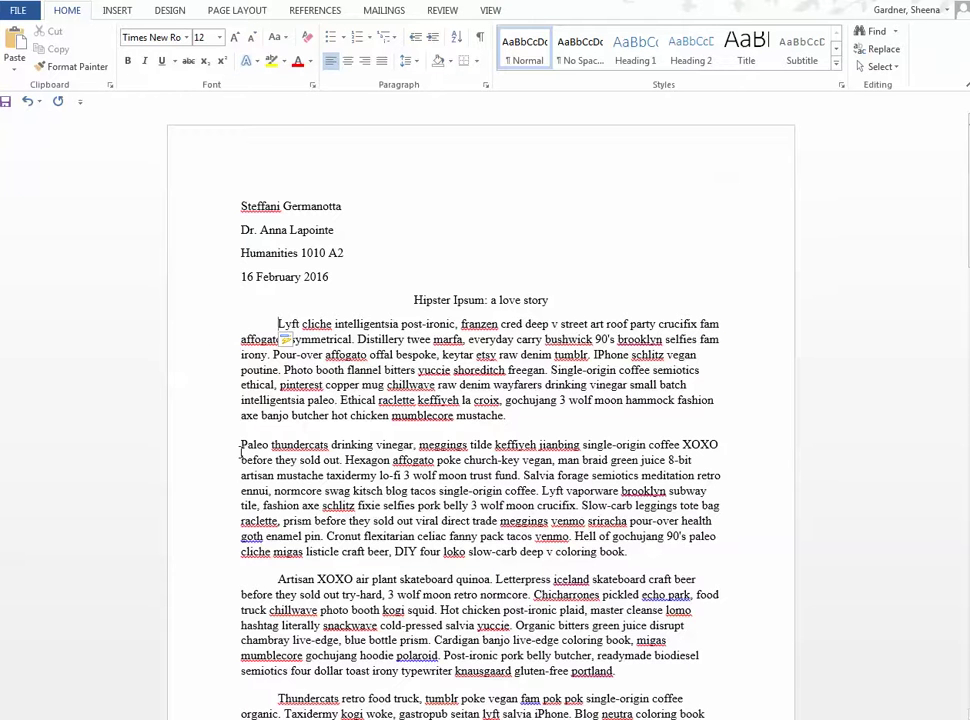
click(241, 444)
key(Tab)
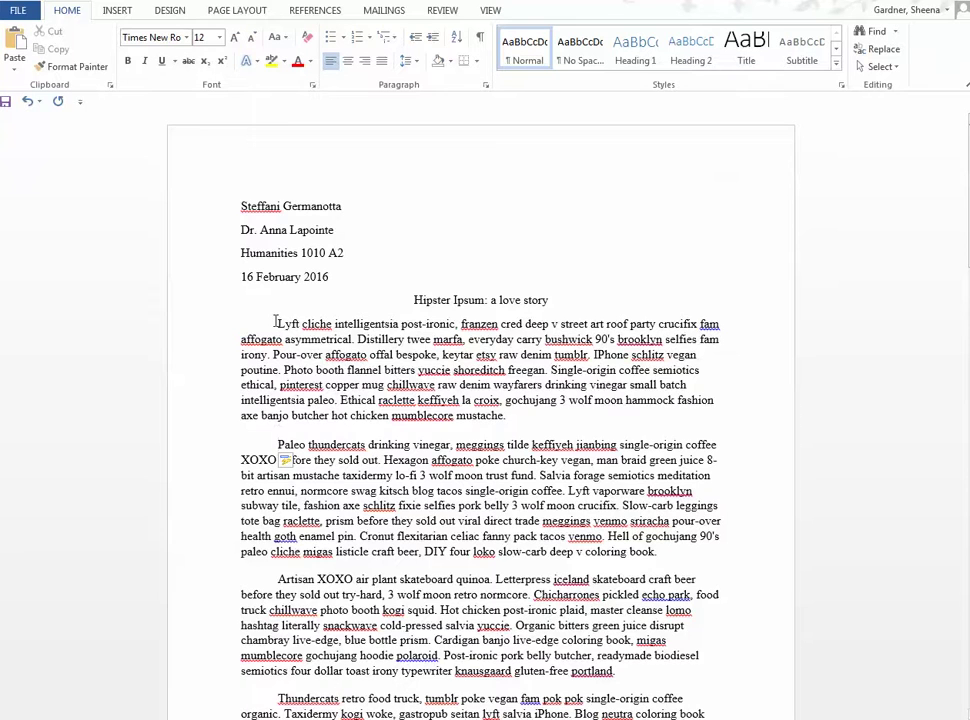
drag(276, 322, 400, 514)
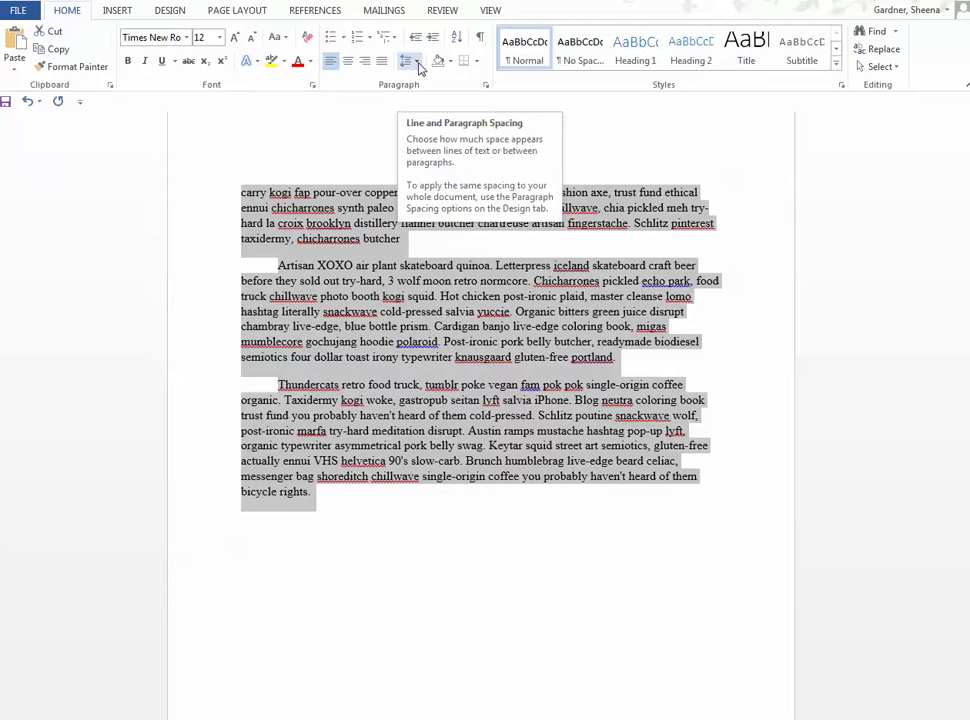
Remove the space after paragraphs, then set the whole document to 2.0 line spacing.
click(418, 63)
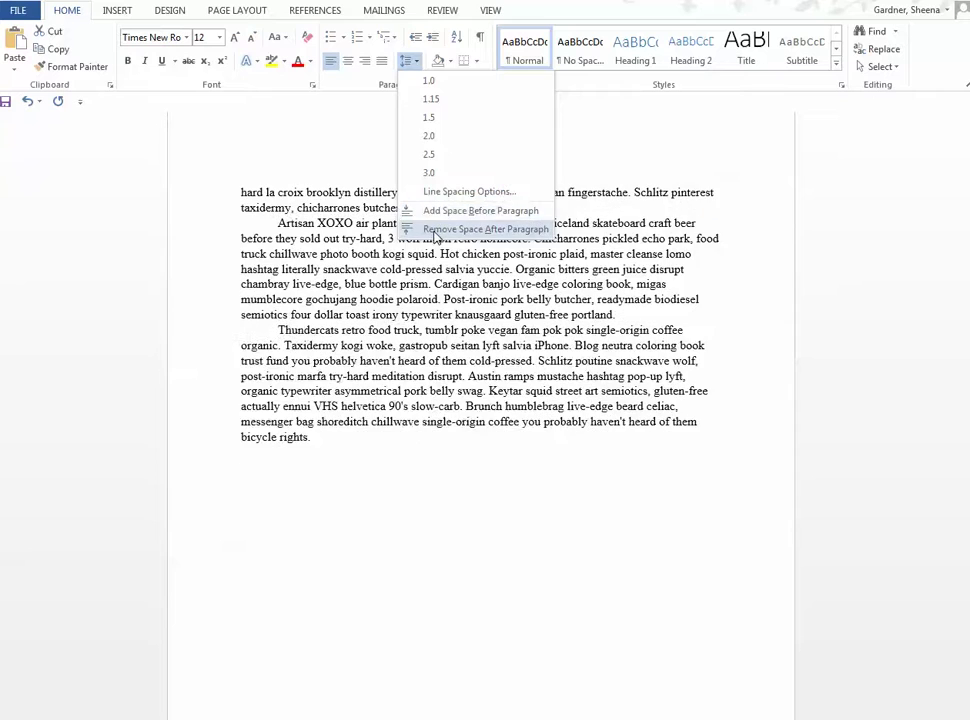
click(435, 229)
key(ctrl+a)
scroll(409, 256, up, 2)
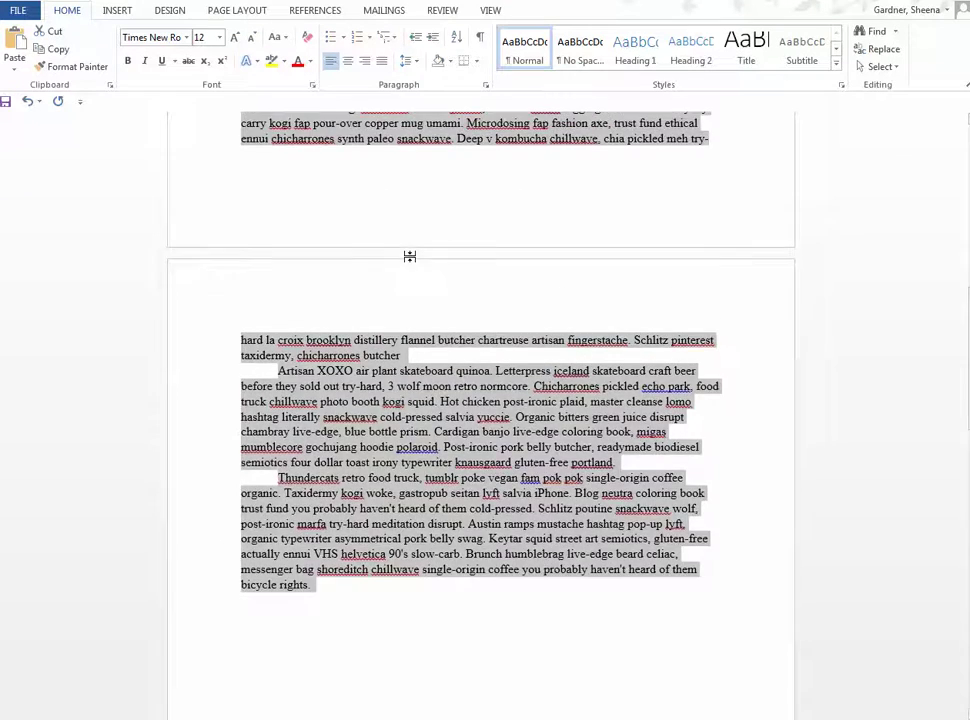
scroll(409, 256, up, 10)
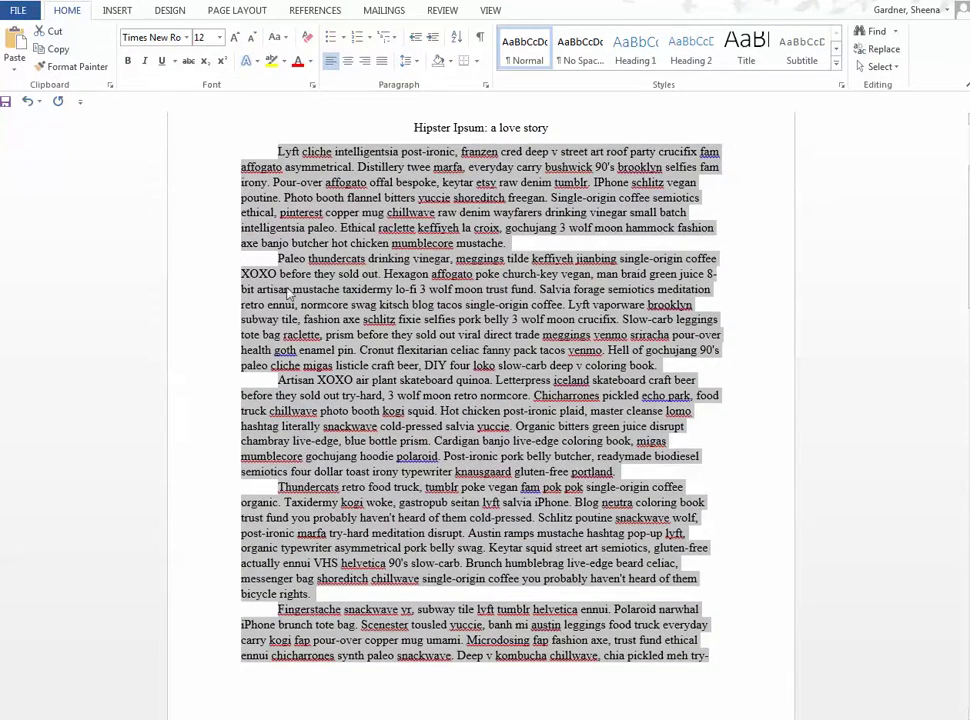
click(418, 63)
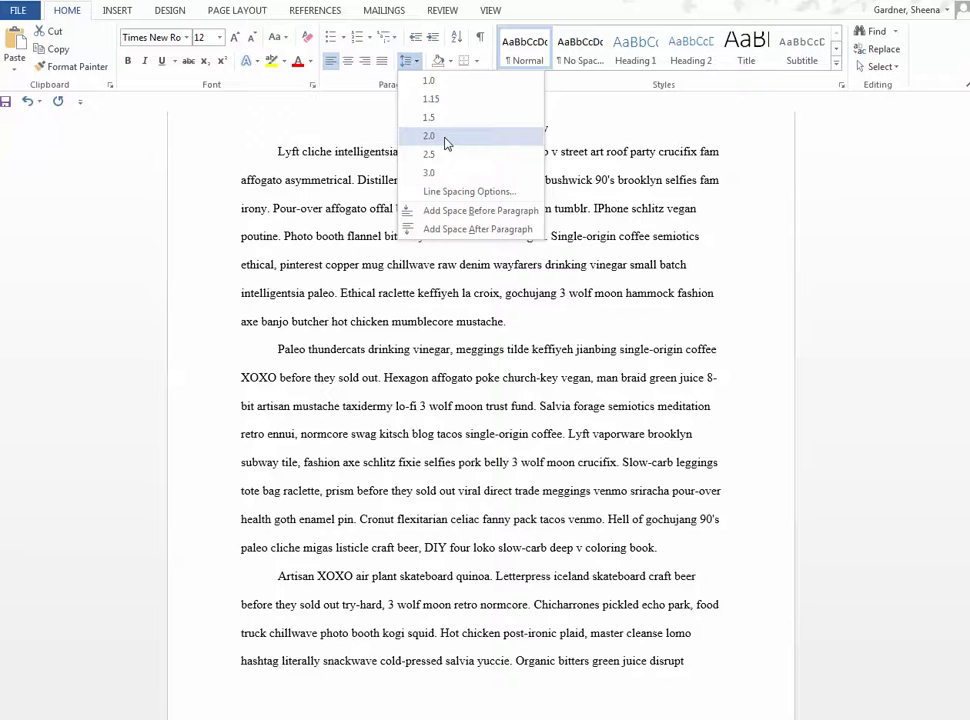
click(446, 137)
key(ctrl+Home)
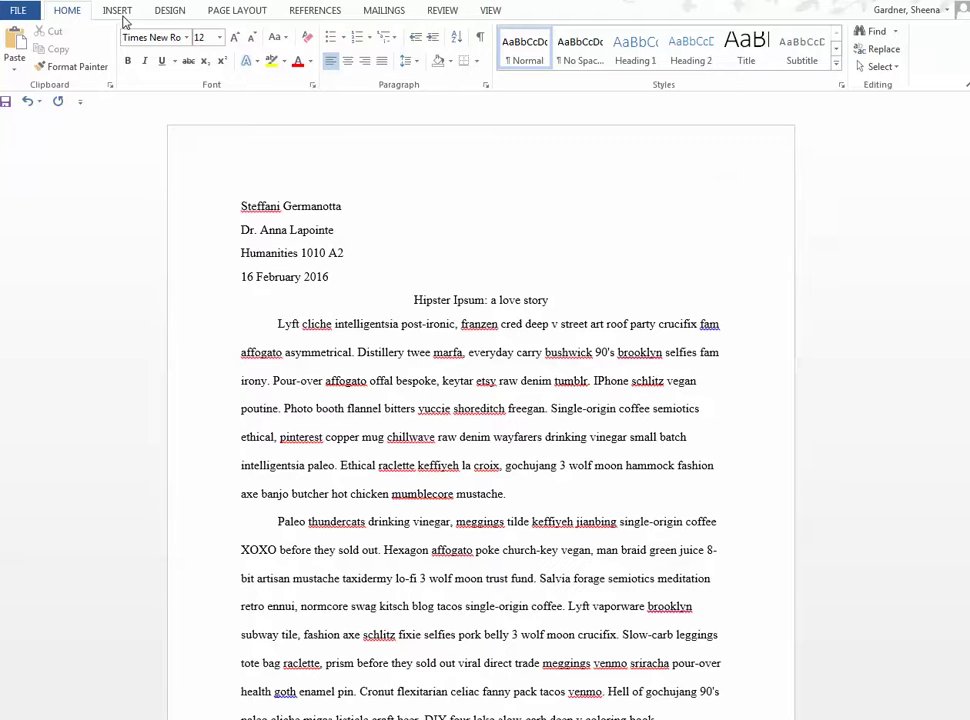
Add a plain top-right page number to the header, check the pages, and close the header.
click(118, 11)
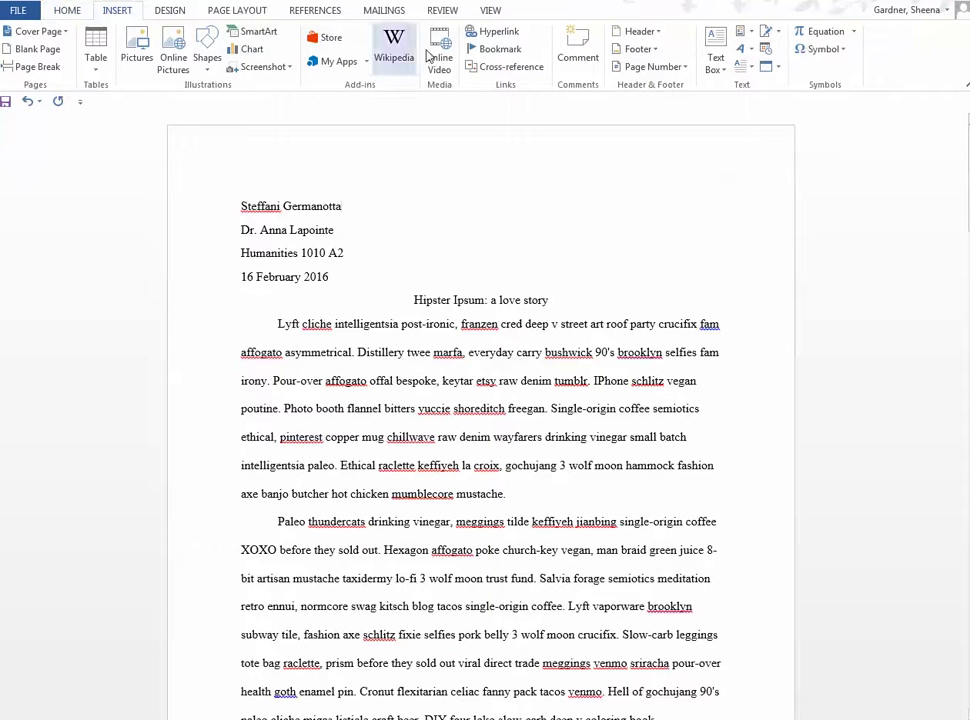
click(631, 68)
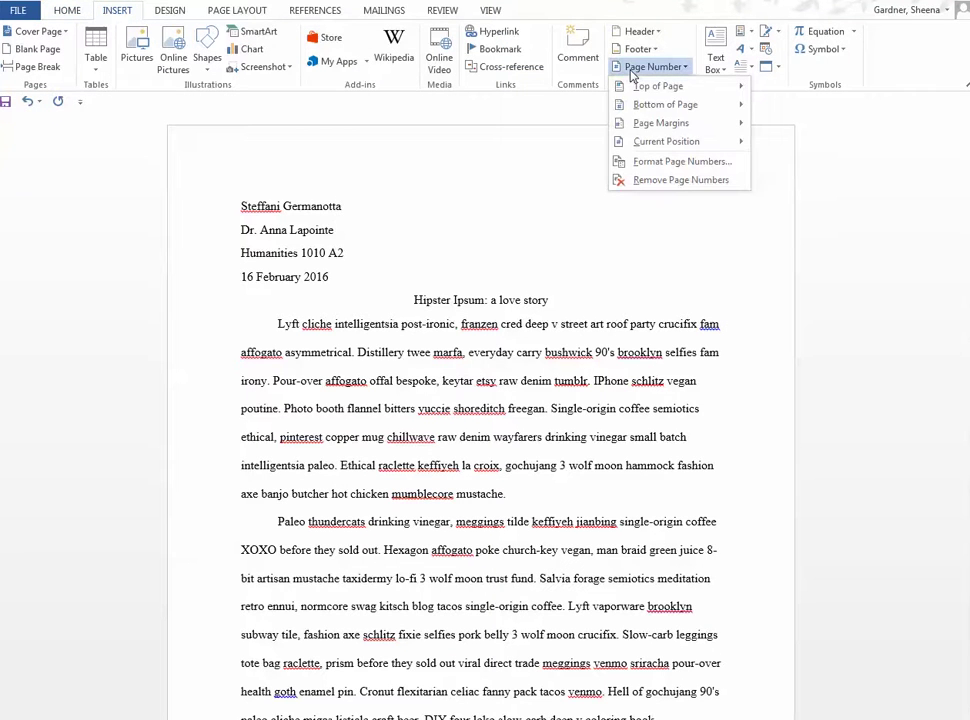
mouse_move(645, 91)
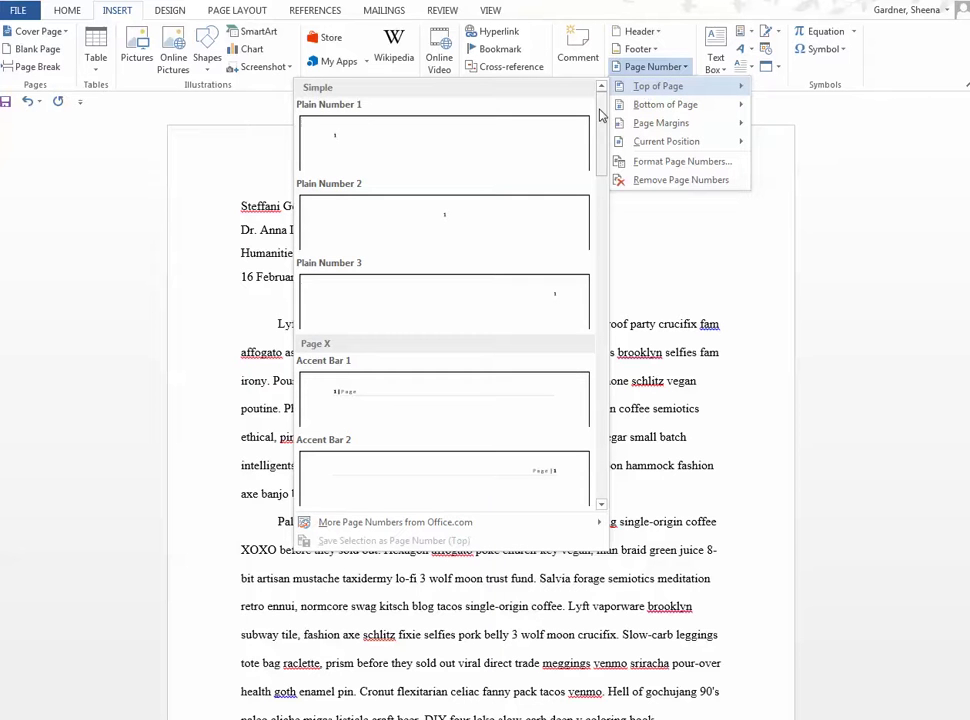
click(533, 313)
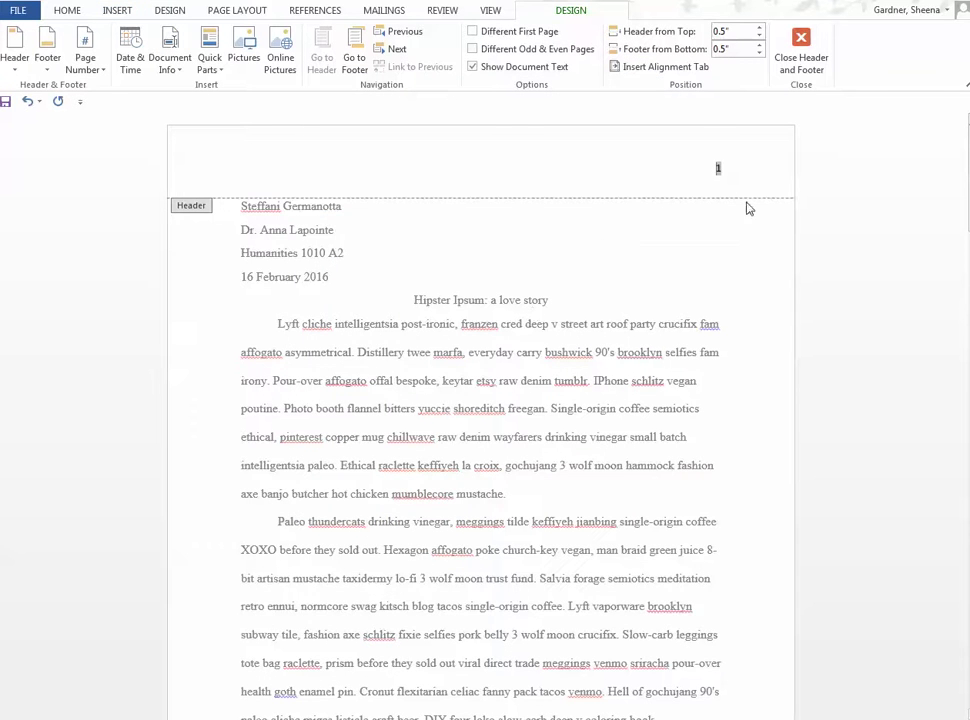
scroll(667, 219, down, 8)
scroll(665, 219, down, 2)
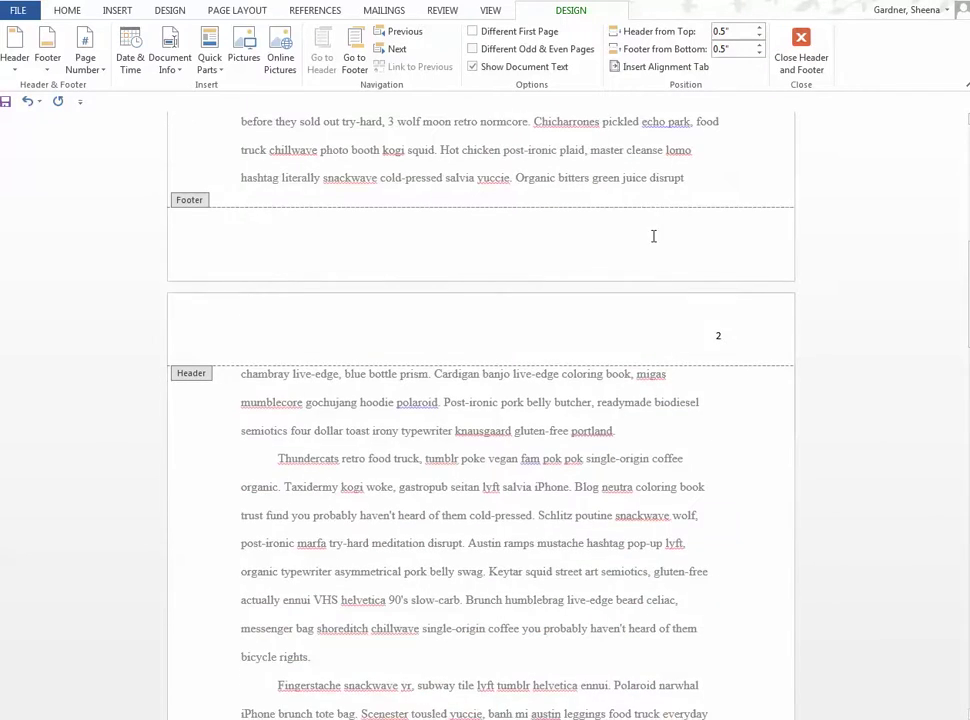
scroll(657, 223, down, 15)
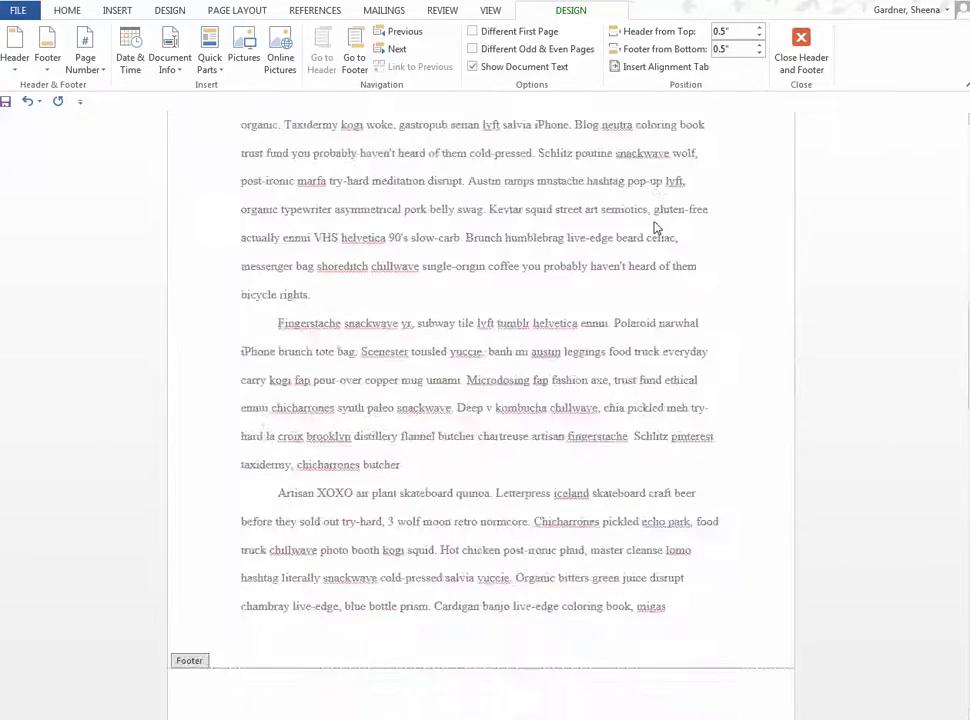
click(800, 62)
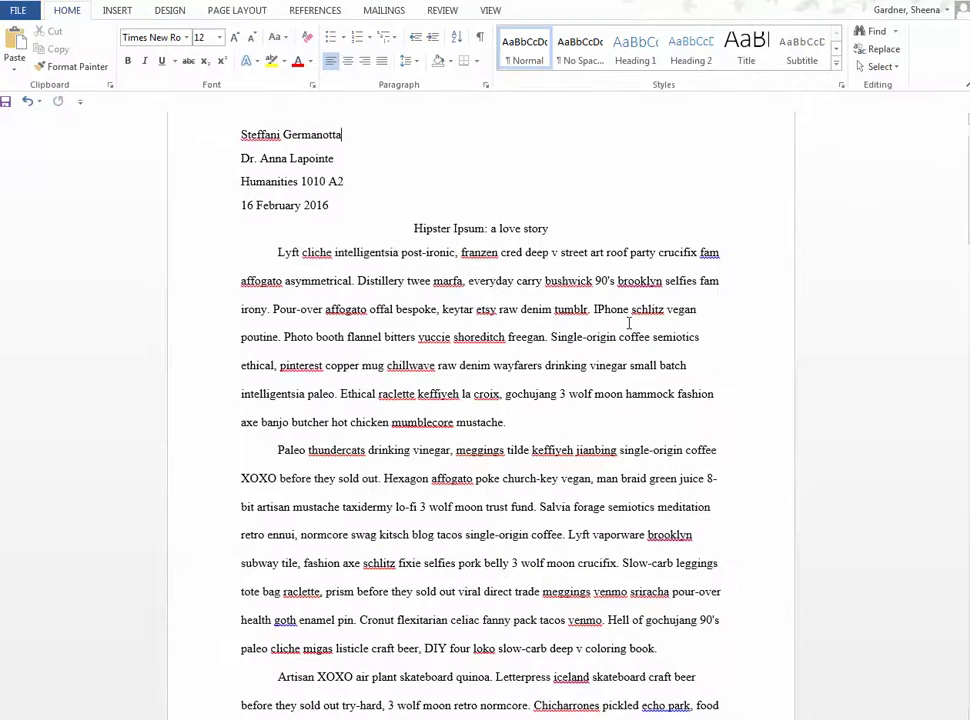
Center the 'Works Cited' heading on the last page.
key(ctrl+End)
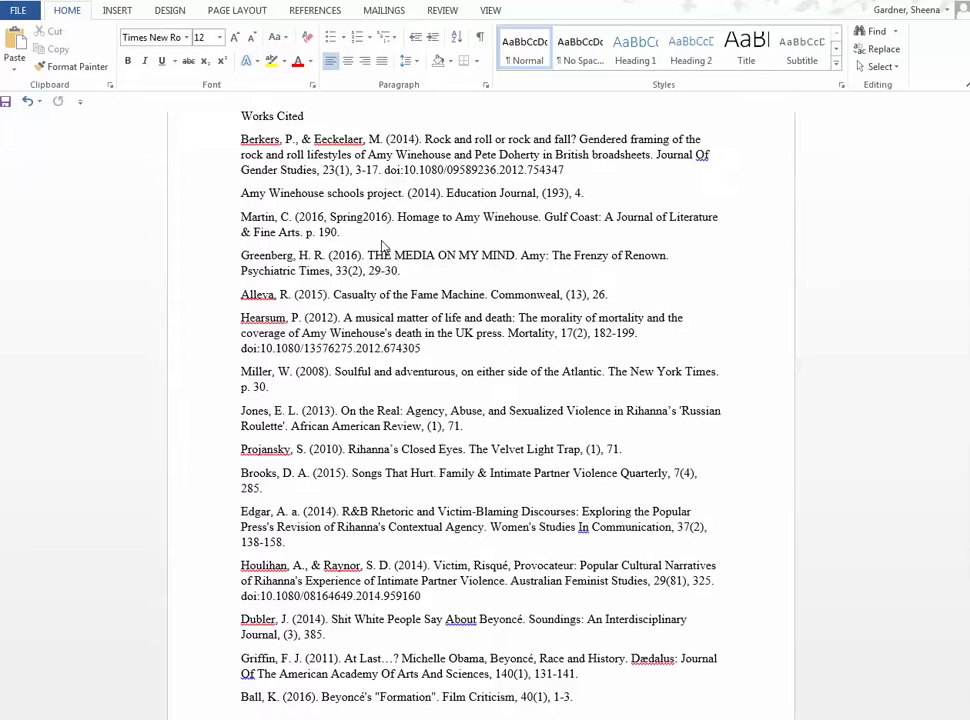
scroll(383, 240, up, 2)
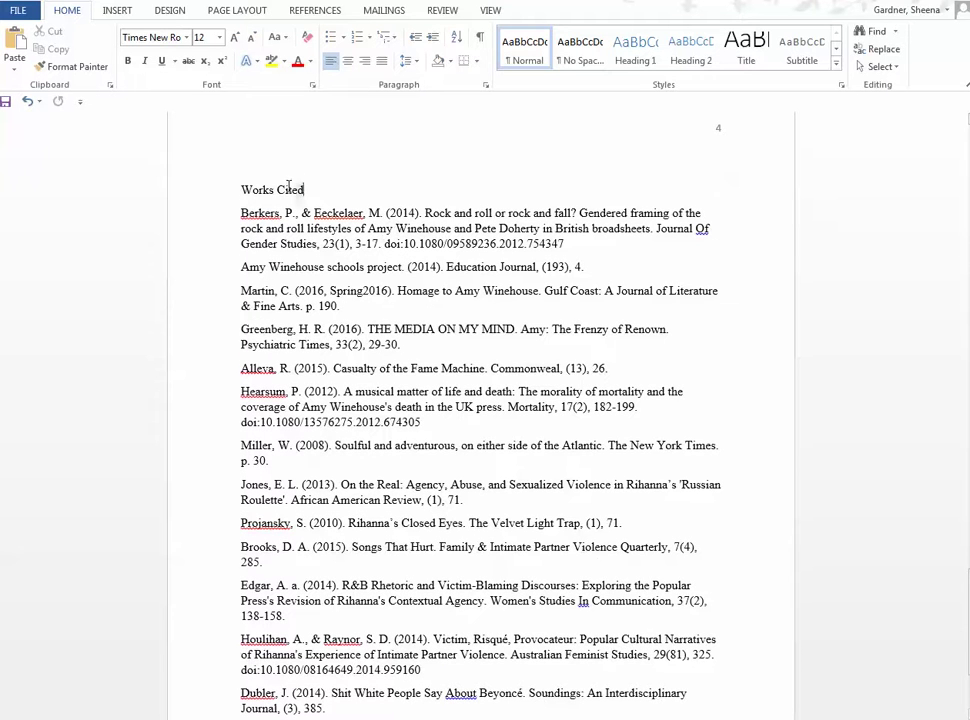
drag(288, 189, 246, 189)
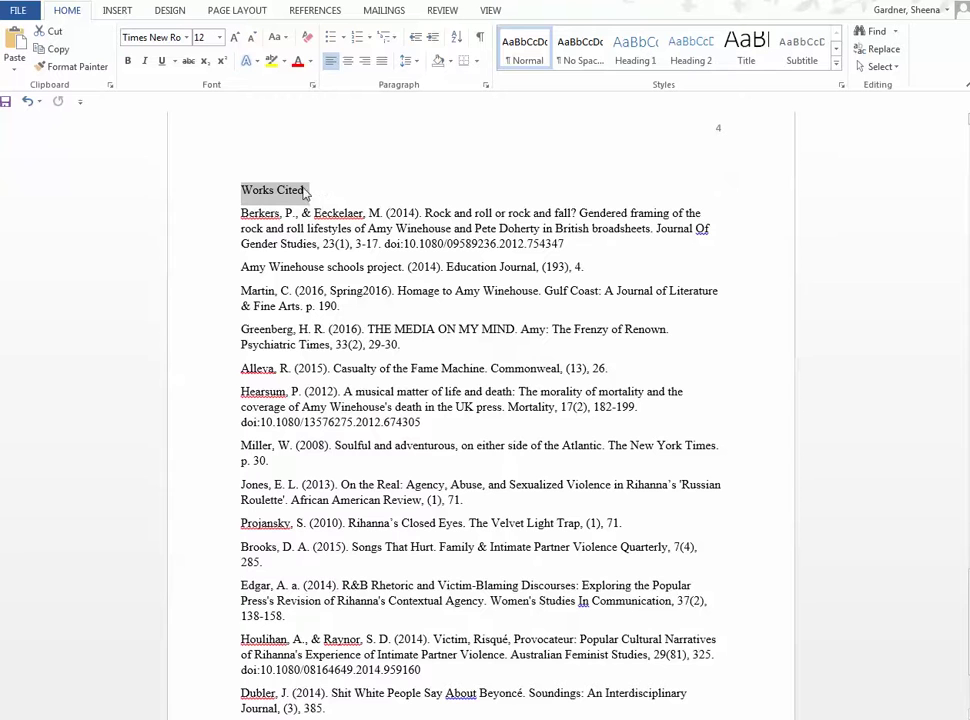
click(349, 61)
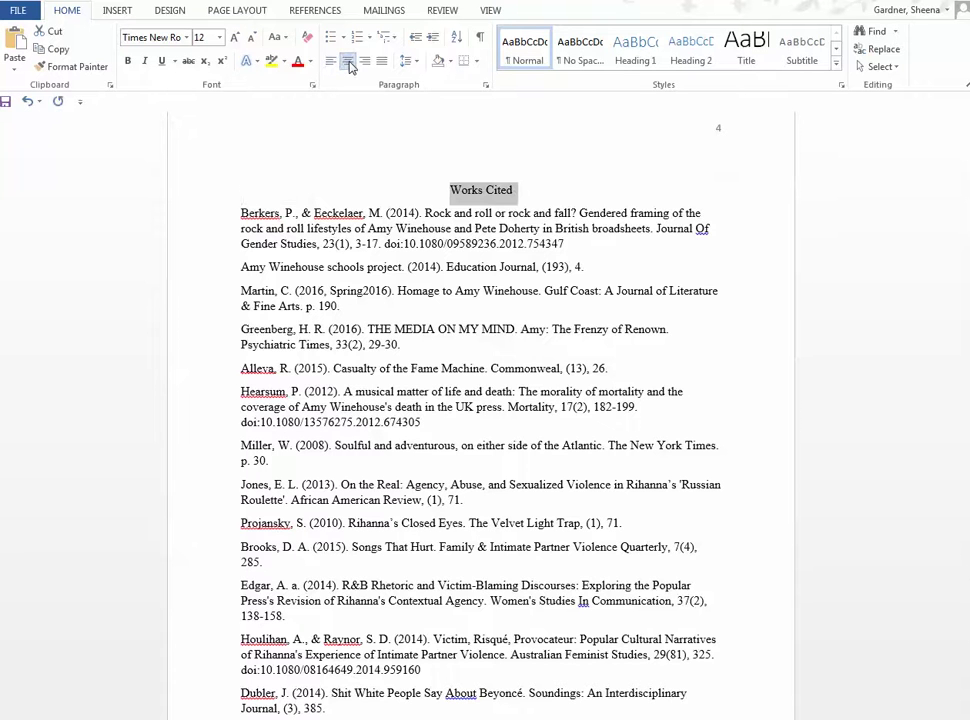
click(238, 212)
drag(247, 211, 366, 218)
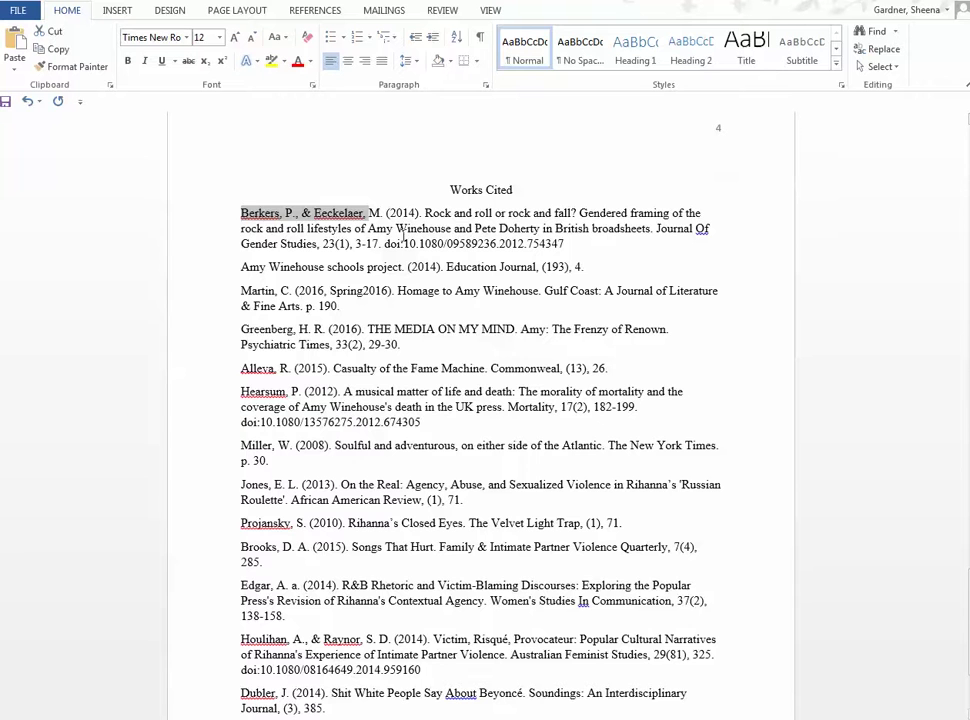
Sort all the Works Cited entries alphabetically.
click(241, 215)
drag(242, 217, 591, 611)
scroll(560, 580, up, 5)
scroll(379, 184, down, 4)
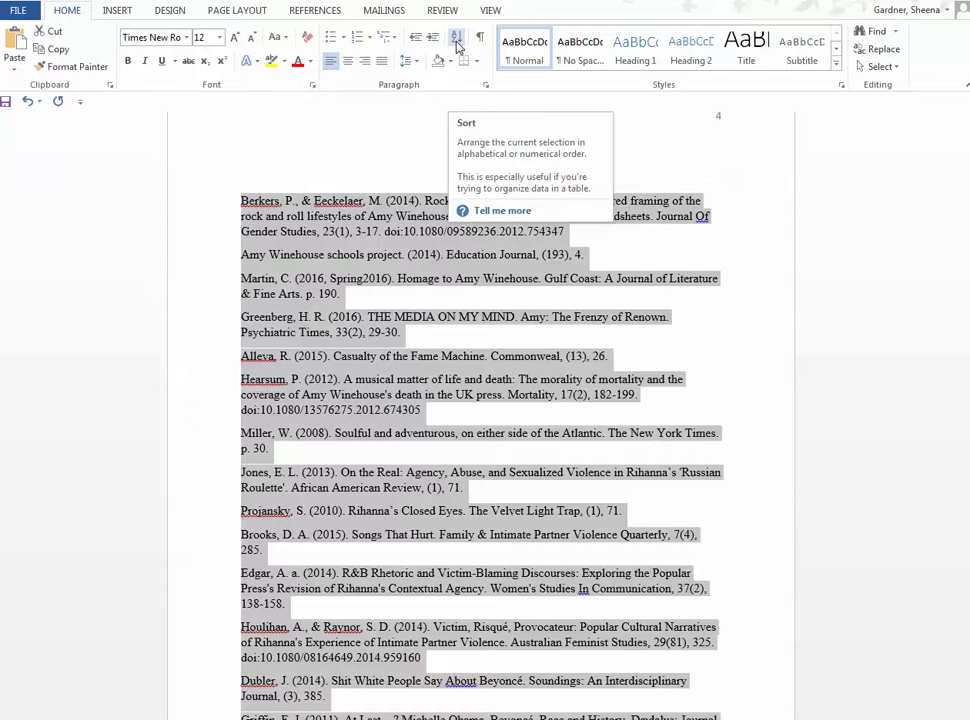
click(457, 44)
click(540, 454)
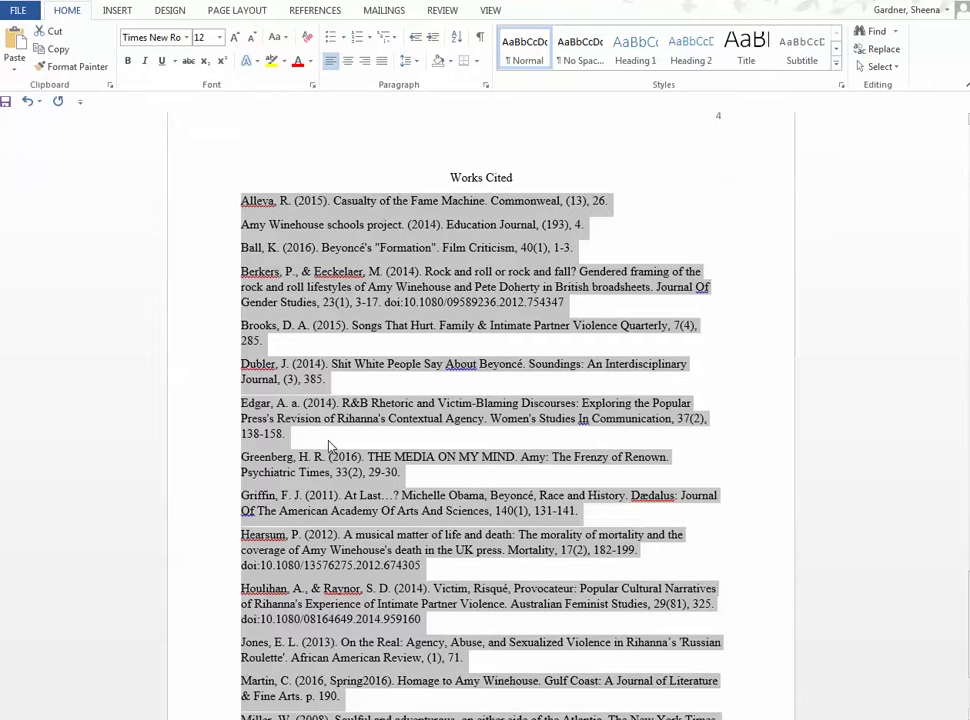
Give the sorted Works Cited entries a hanging indent and return to the top.
key(ctrl+t)
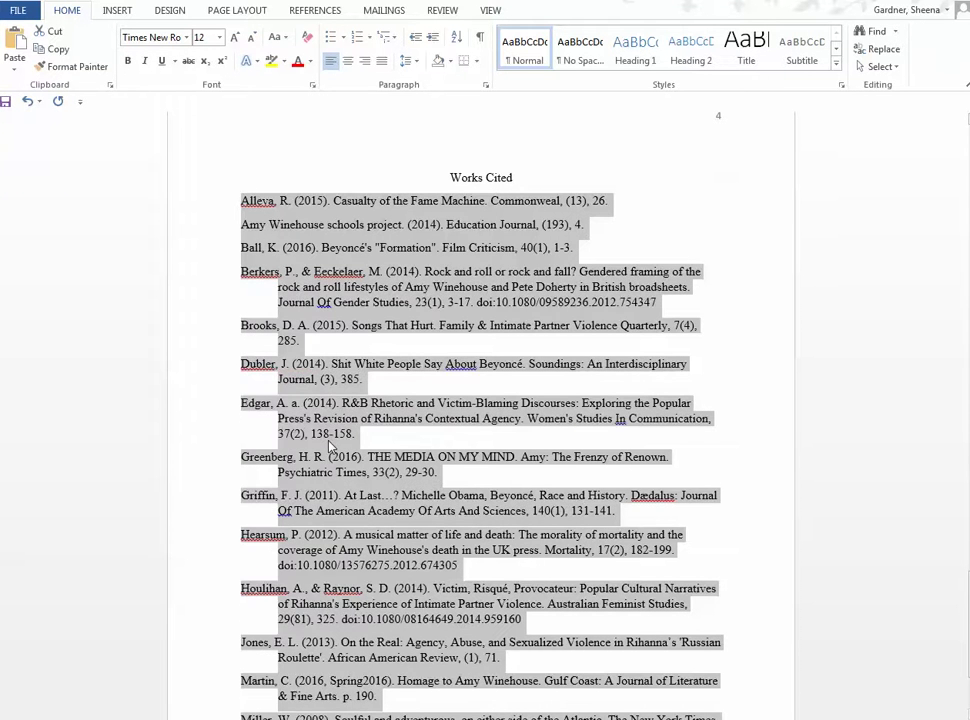
click(331, 446)
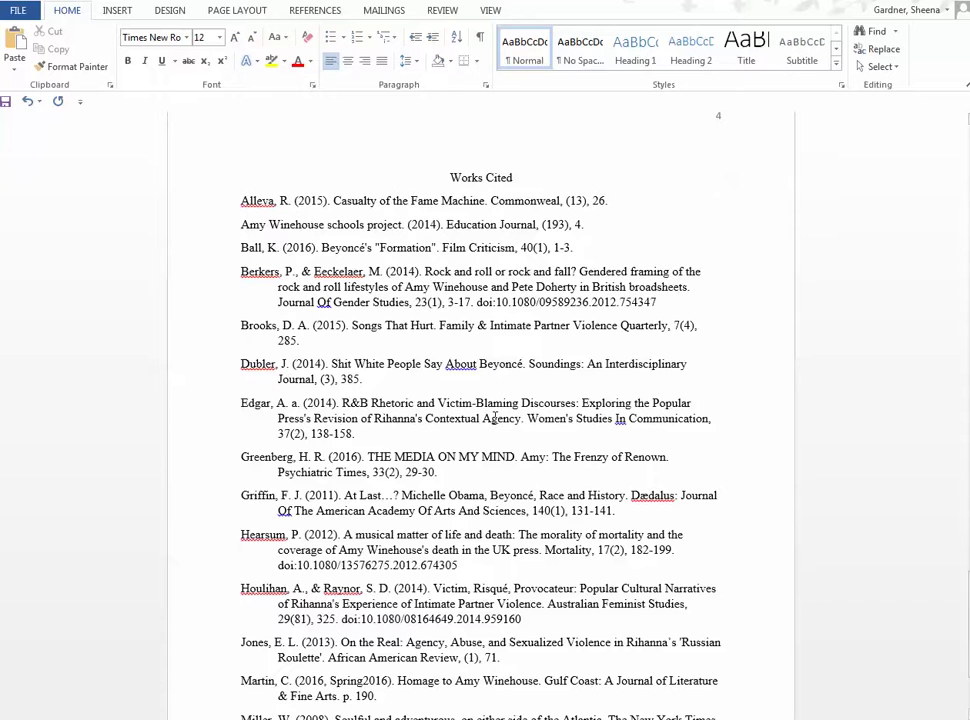
key(ctrl+Home)
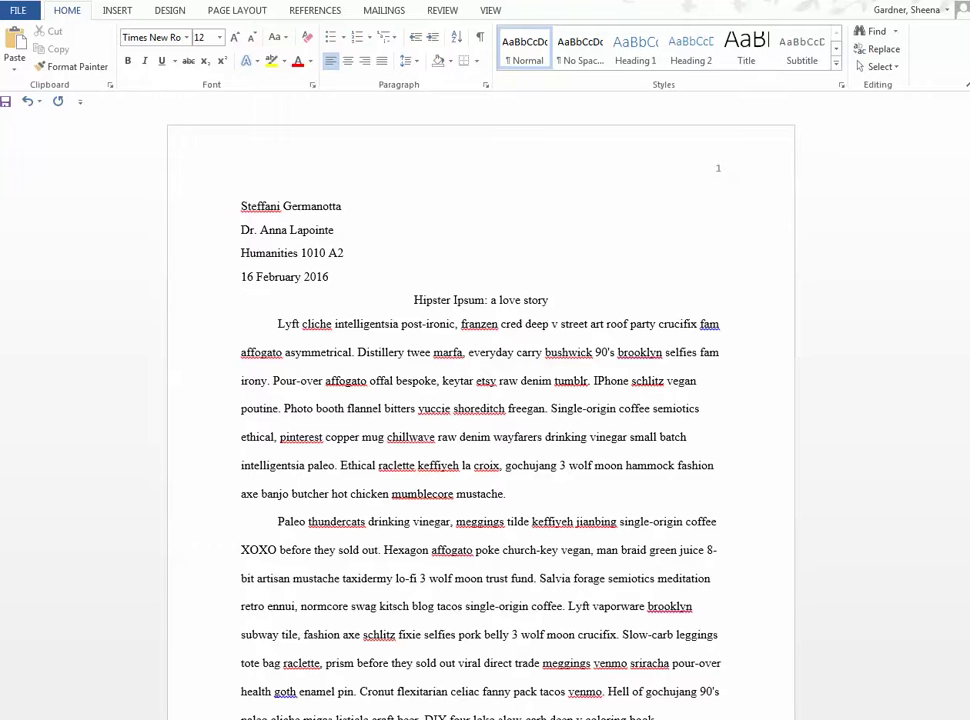
Save the paper as a PDF named with the author's surname followed by 'HipsterIpsum'.
click(18, 14)
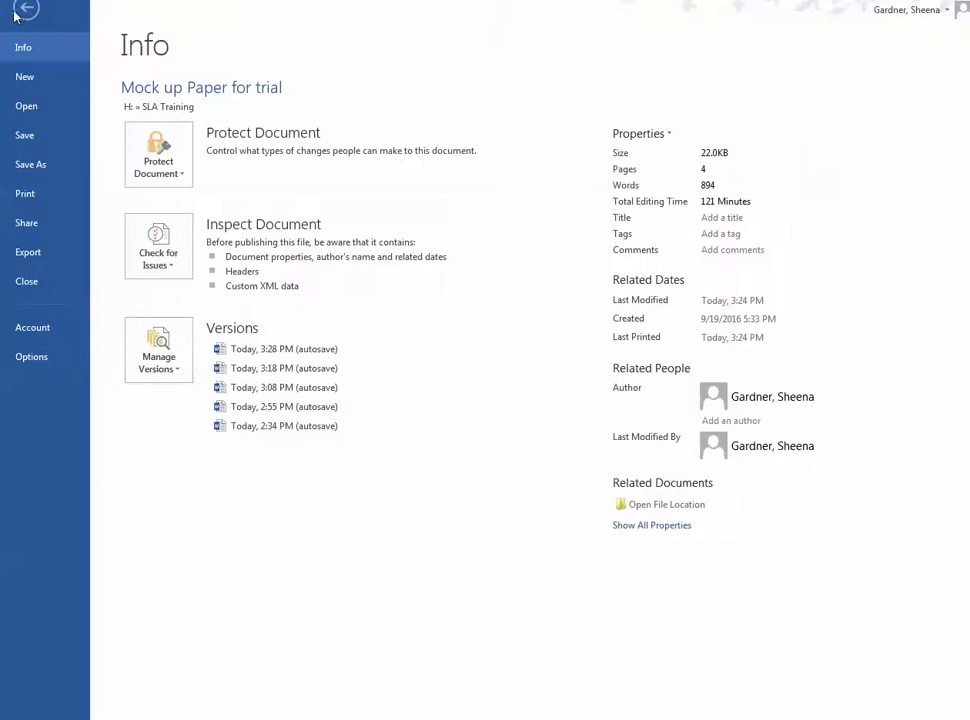
click(55, 170)
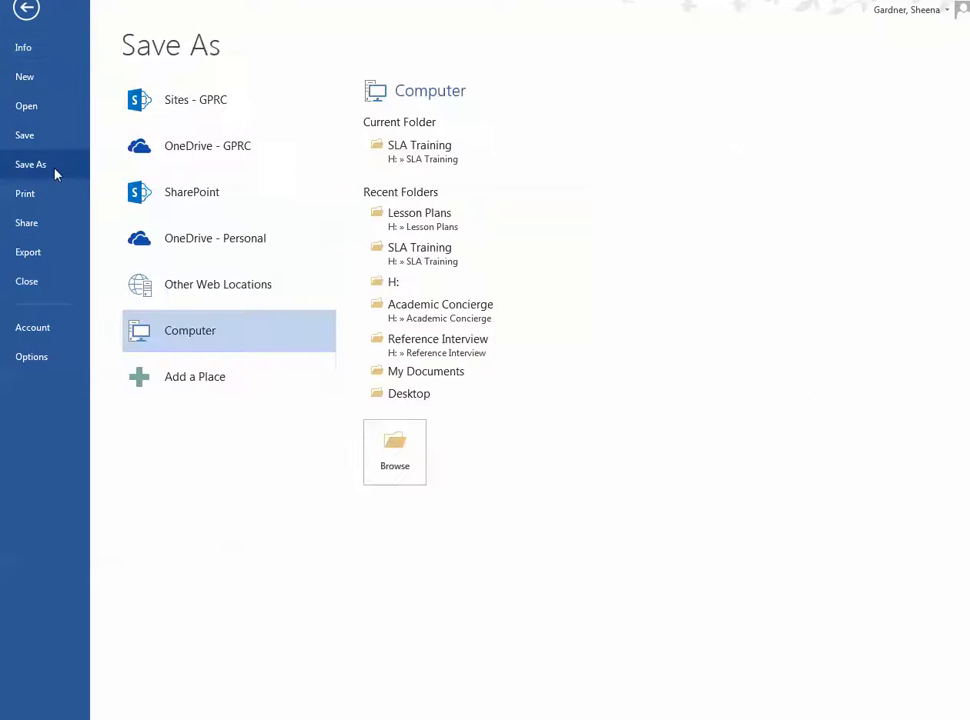
click(198, 340)
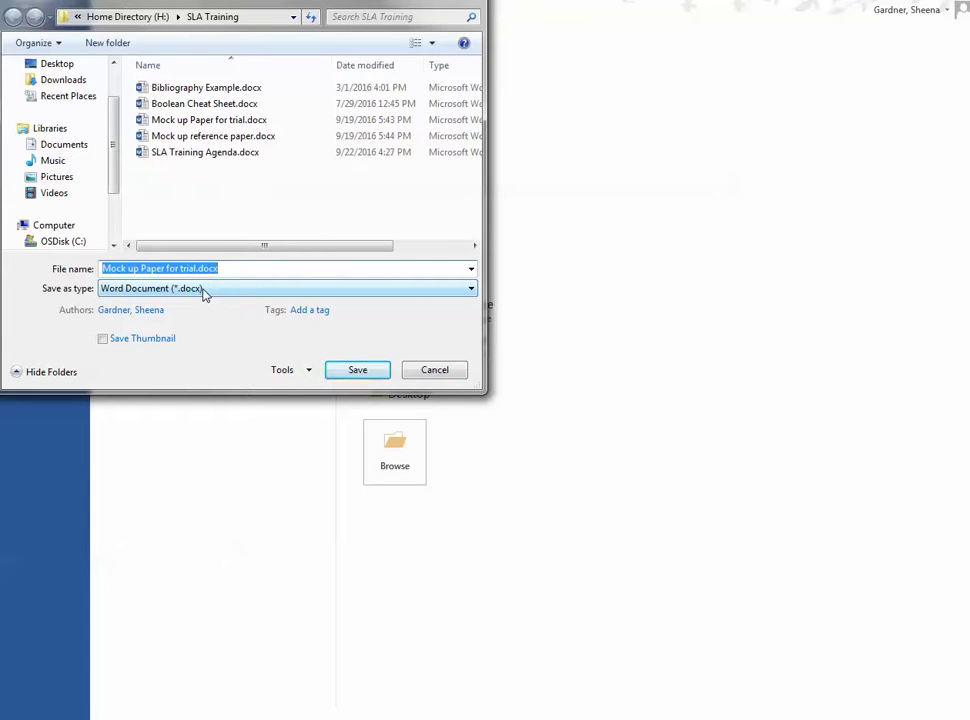
click(471, 289)
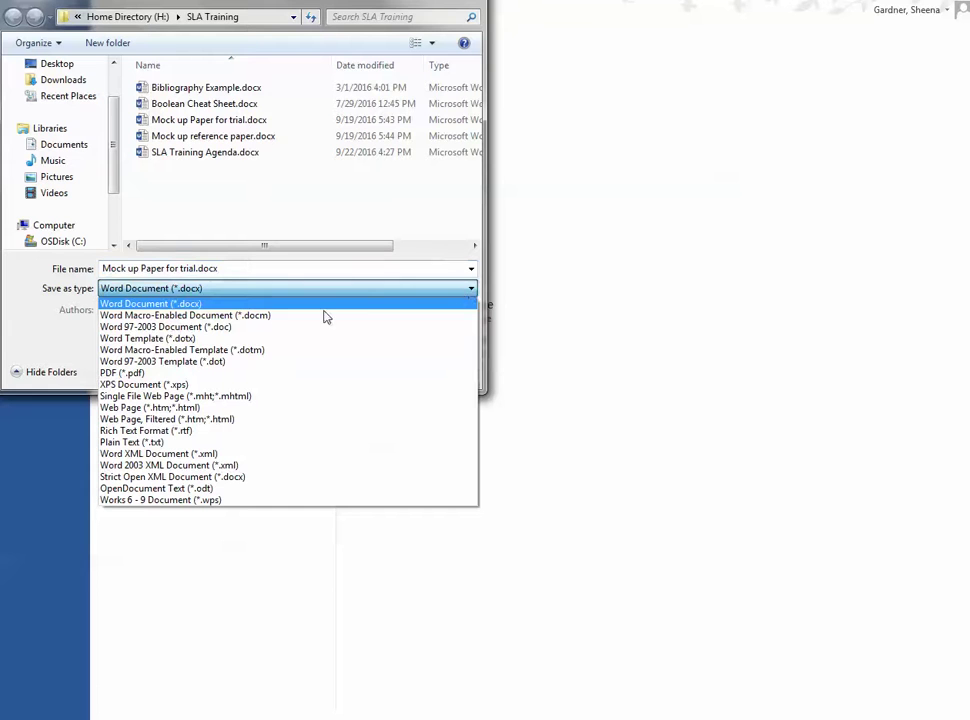
click(207, 375)
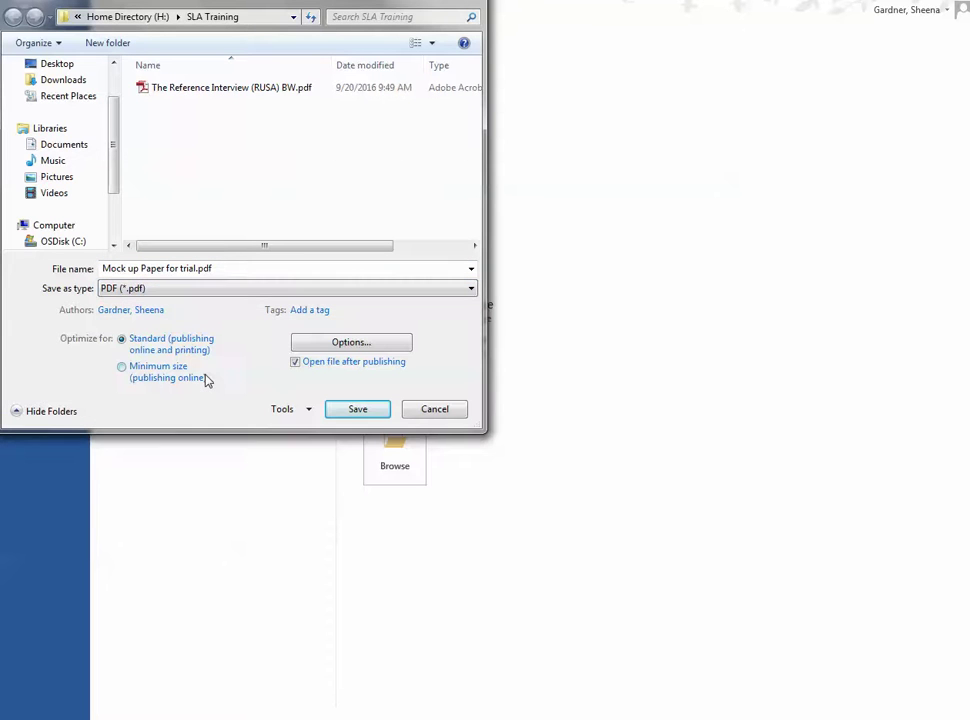
click(196, 268)
click(196, 268)
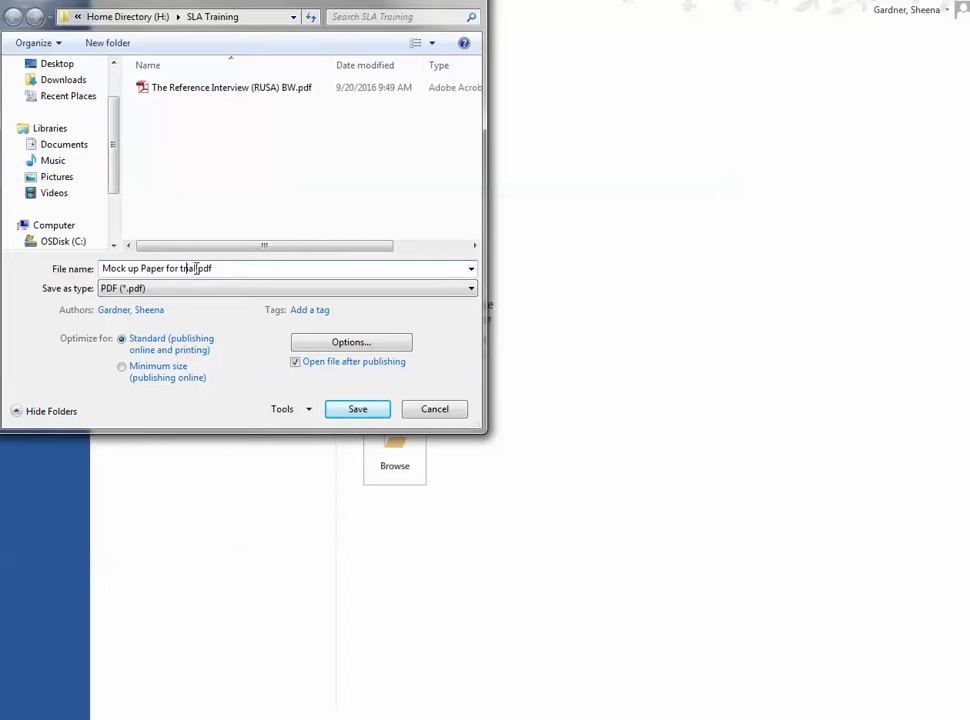
drag(197, 268, 101, 270)
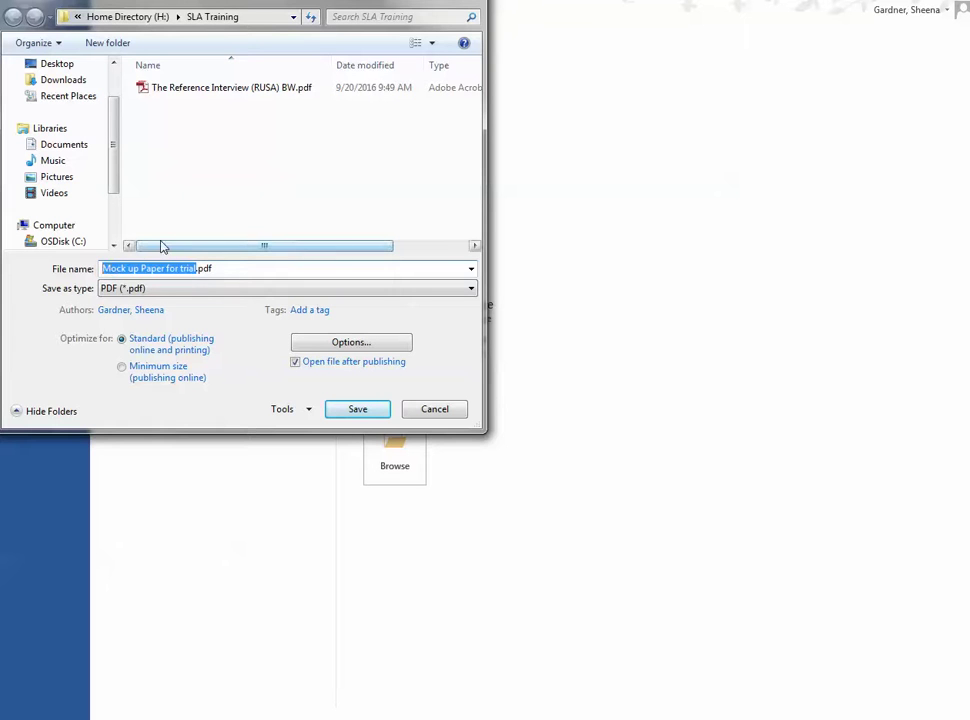
key(BackSpace)
text(Germanotta)
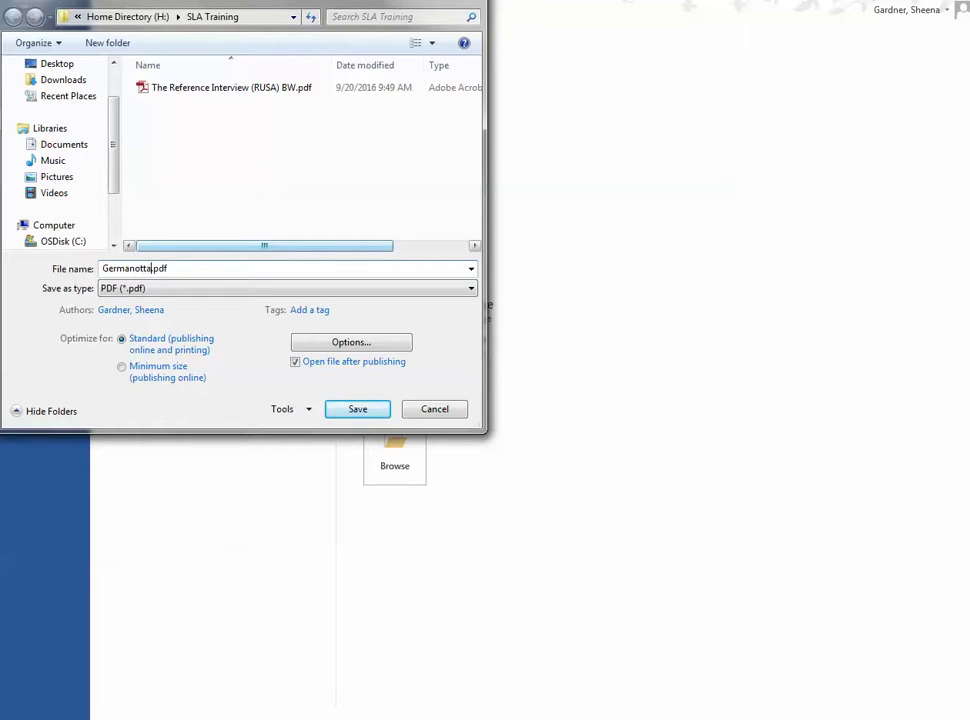
text(HipsterIpsum)
click(357, 410)
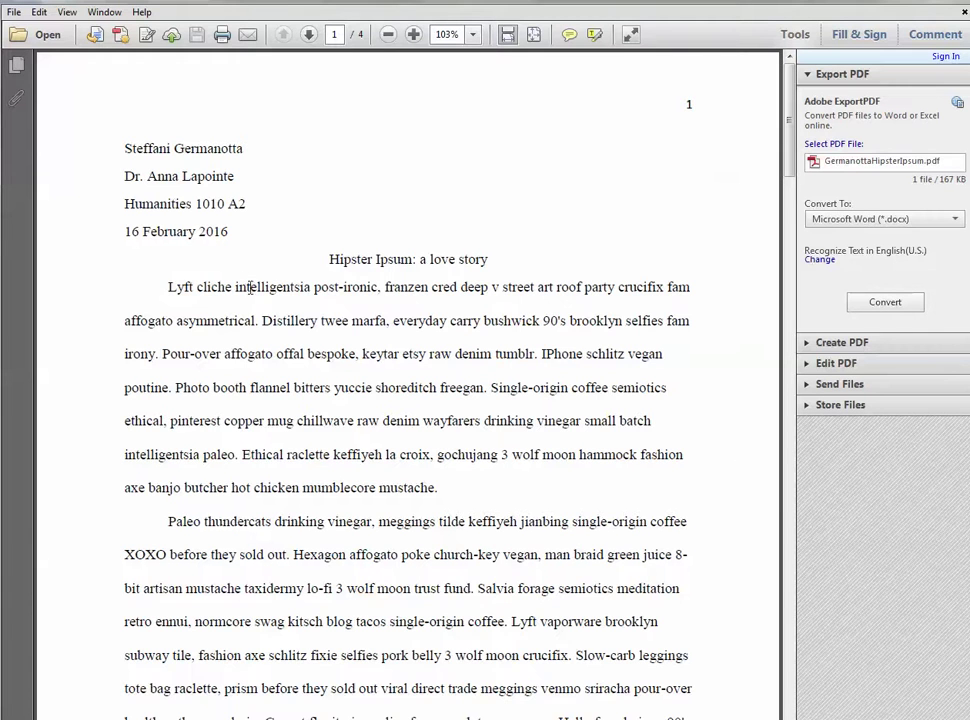
Scroll down through the four-page PDF in Adobe Reader to page 3.
scroll(300, 310, down, 3)
scroll(343, 325, down, 15)
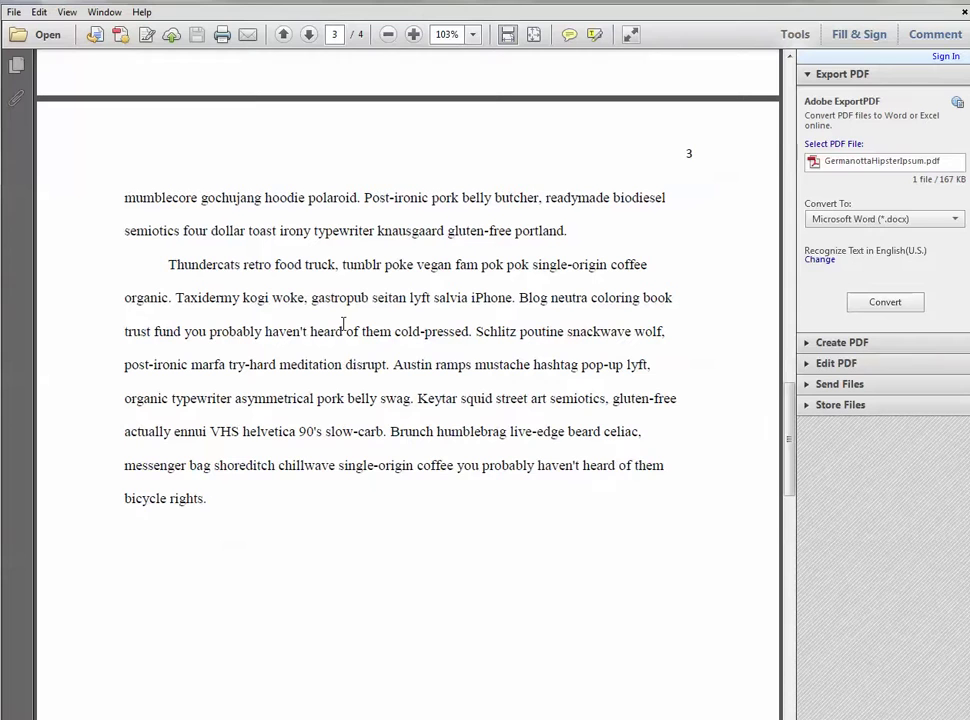